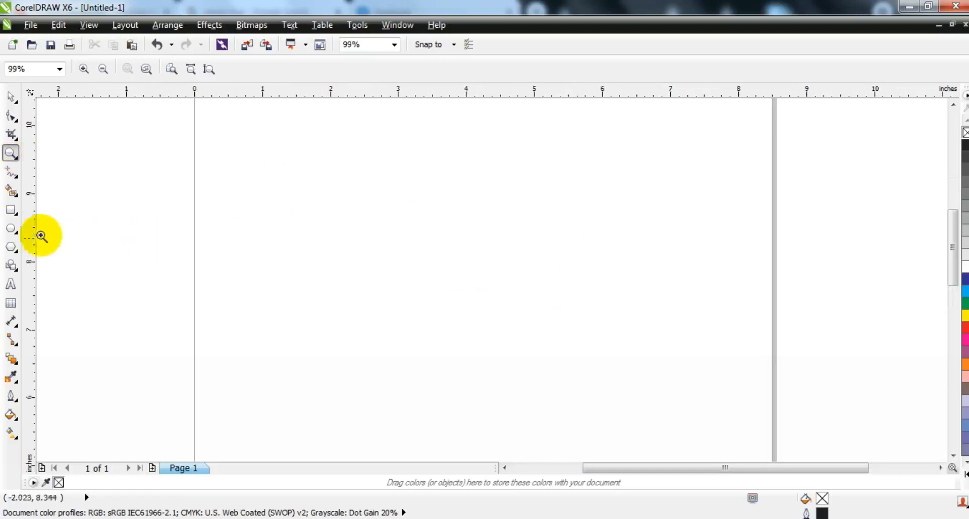
- Draw a rectangle about 5.5 × 1.25 inches with a 2.0 pt outline and round its corners into full semicircular ends
left_click(11, 211)
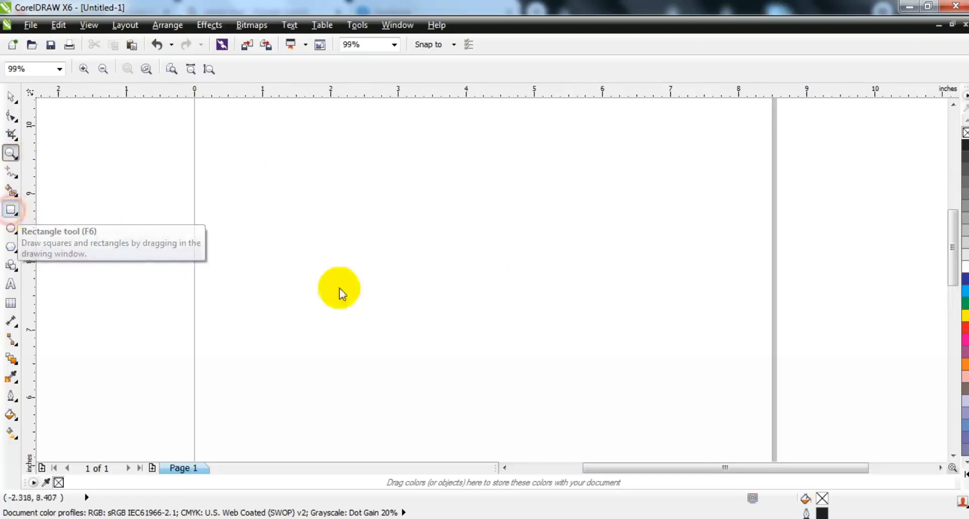
left_click(687, 69)
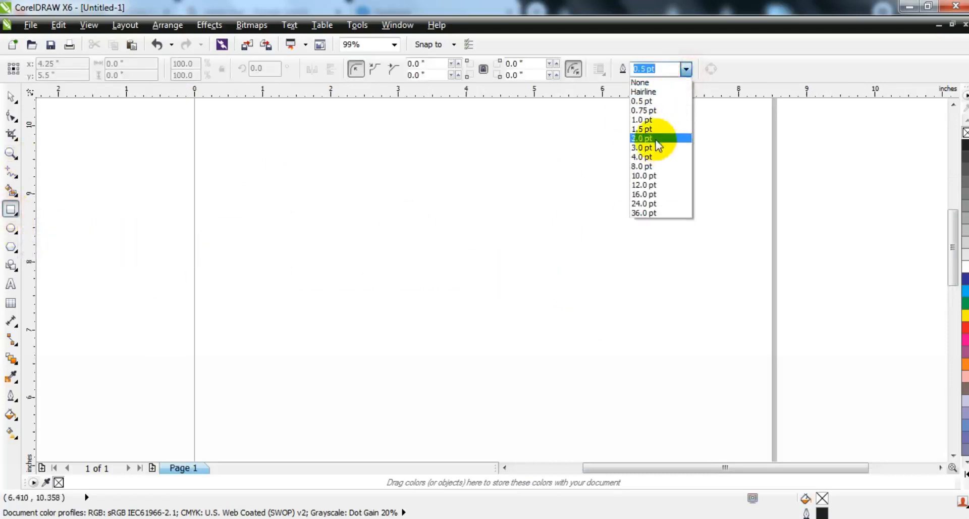
left_click(656, 138)
left_click_drag(295, 205, 671, 290)
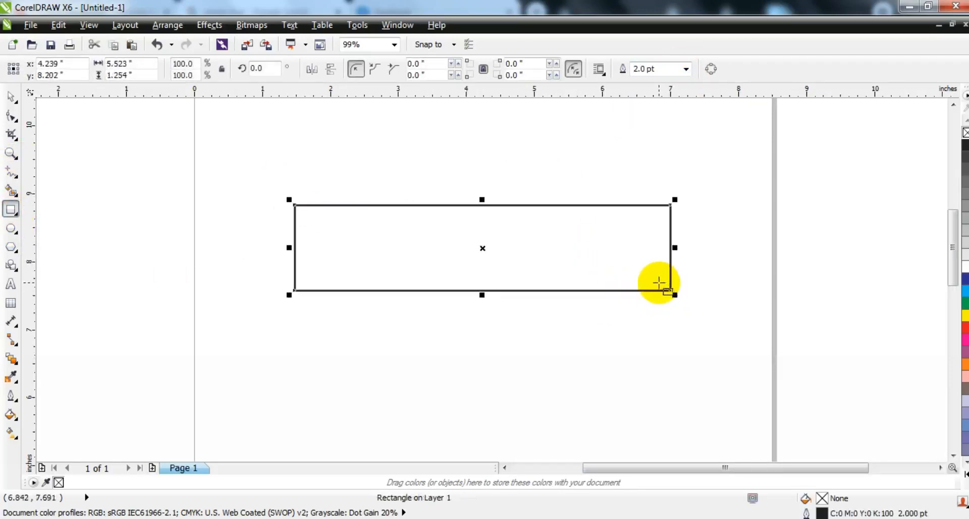
left_click(11, 121)
left_click_drag(294, 206, 341, 206)
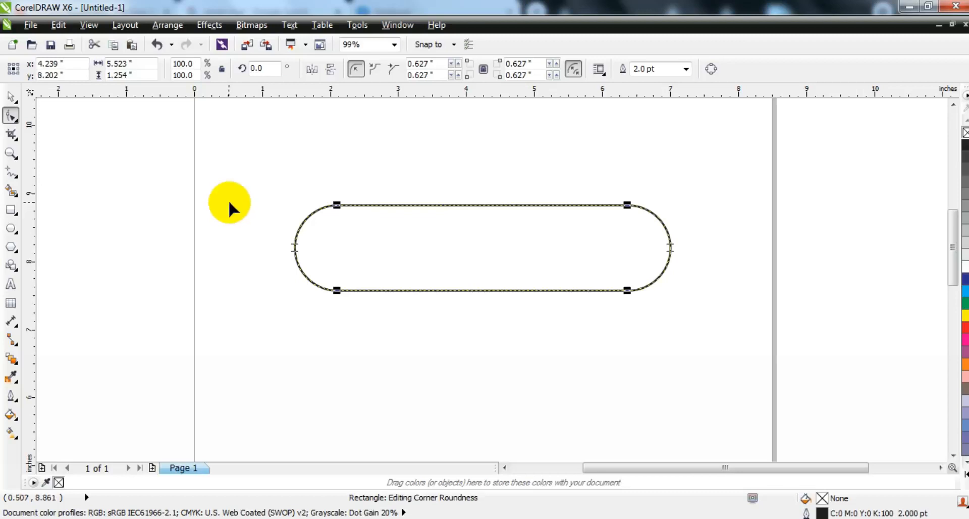
- Apply a one-step inside contour of about 0.084 inch to the rounded rectangle
left_click(18, 368)
left_click(50, 371)
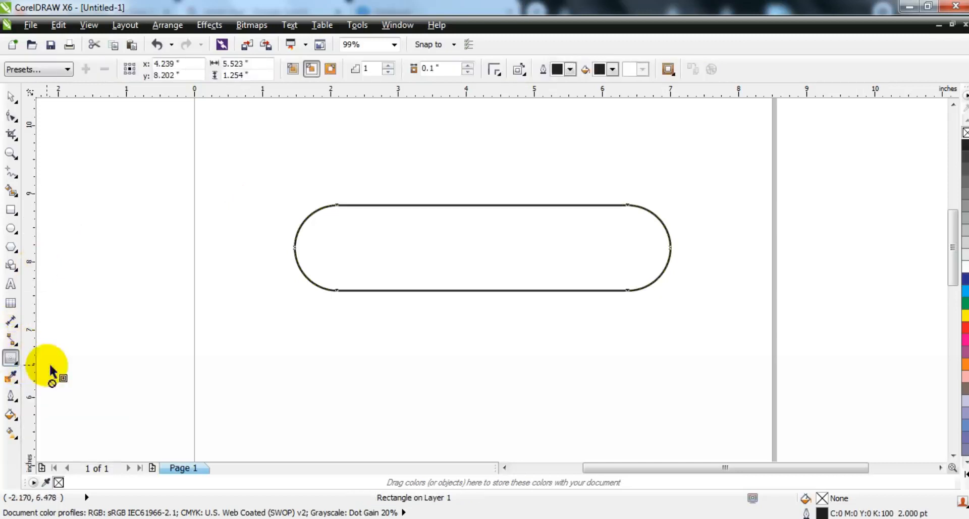
left_click_drag(337, 204, 330, 208)
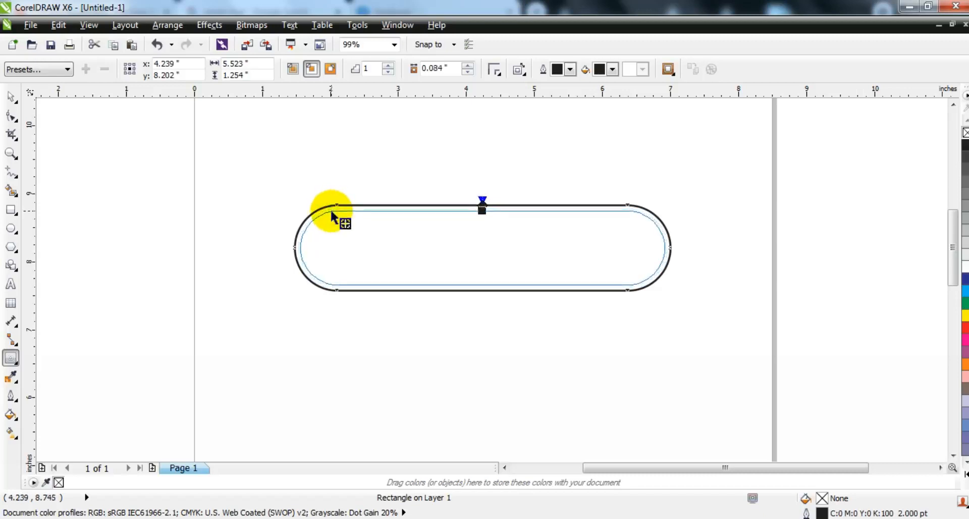
- Break the contour group apart and combine the outer and inner outlines into a single object
left_click(10, 99)
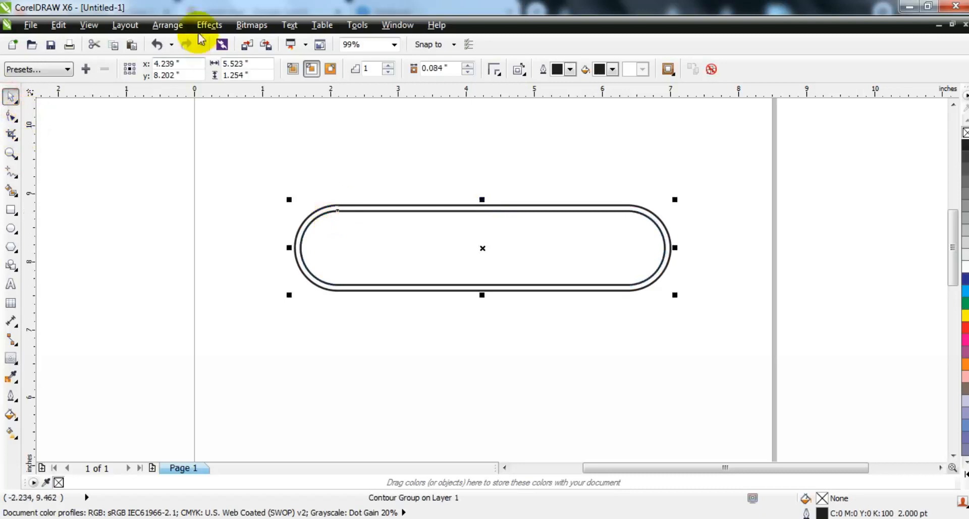
left_click(169, 24)
left_click(200, 184)
left_click_drag(202, 168, 740, 322)
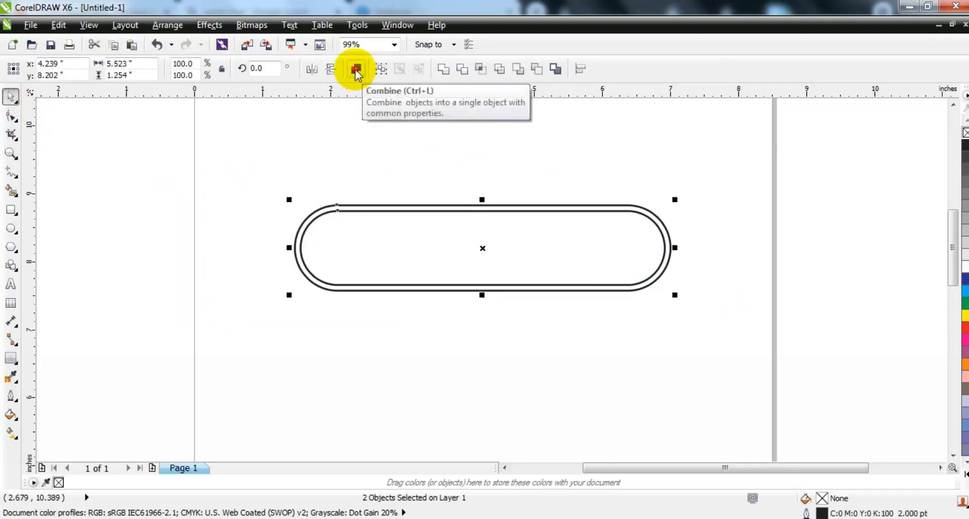
left_click(356, 71)
left_click(279, 111)
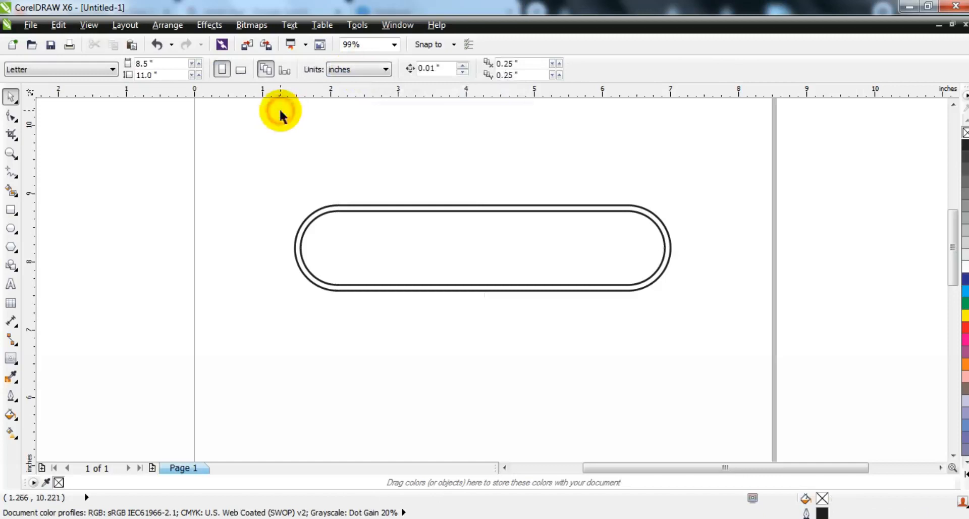
- Draw a vertical line about 2.03 inches long across the right part of the band and Smart Fill the band's left portion grey
left_click(11, 173)
left_click(575, 182)
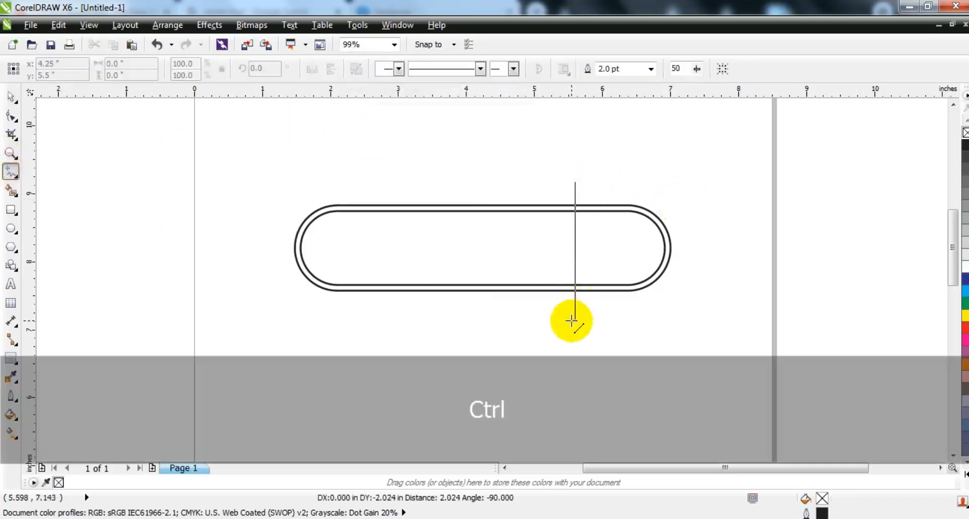
left_click(572, 320)
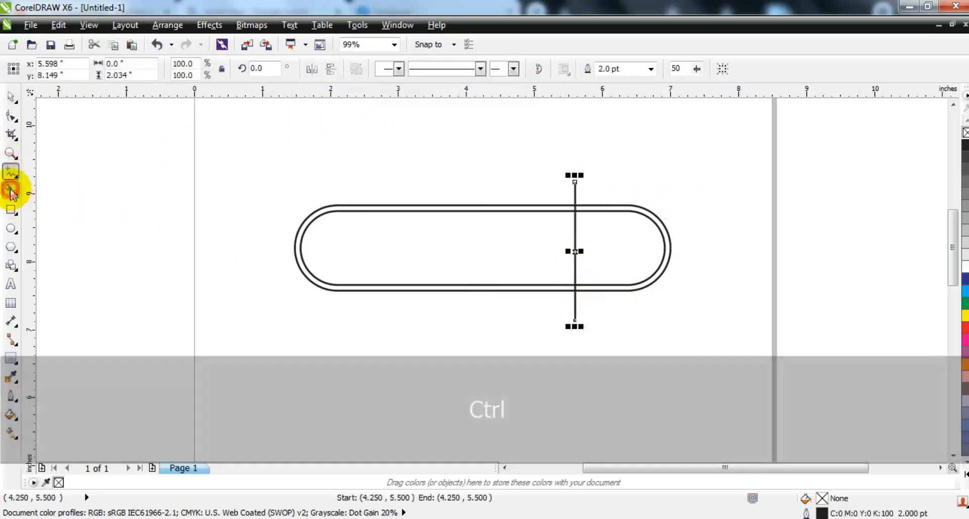
left_click(11, 191)
left_click(346, 208)
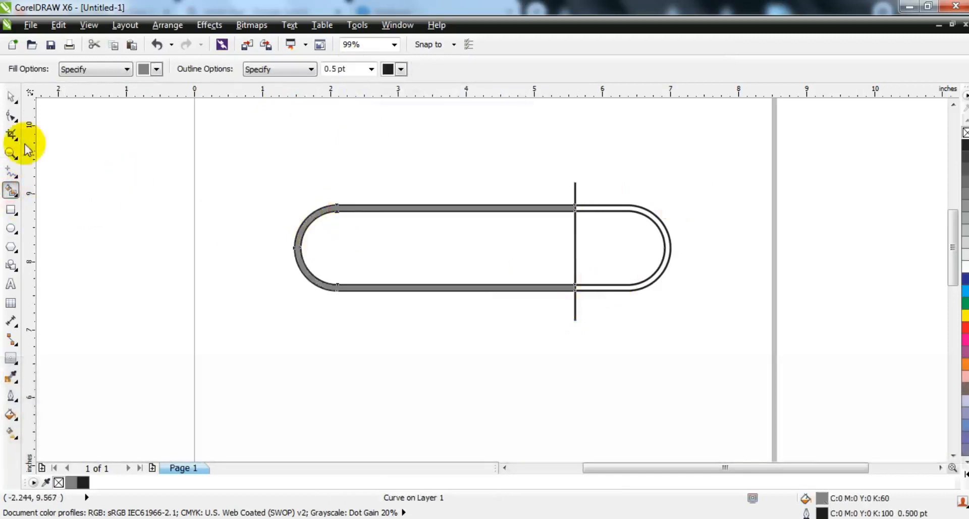
- Delete the vertical cutting line and the original double outline, keeping the grey U-shaped band
left_click(11, 95)
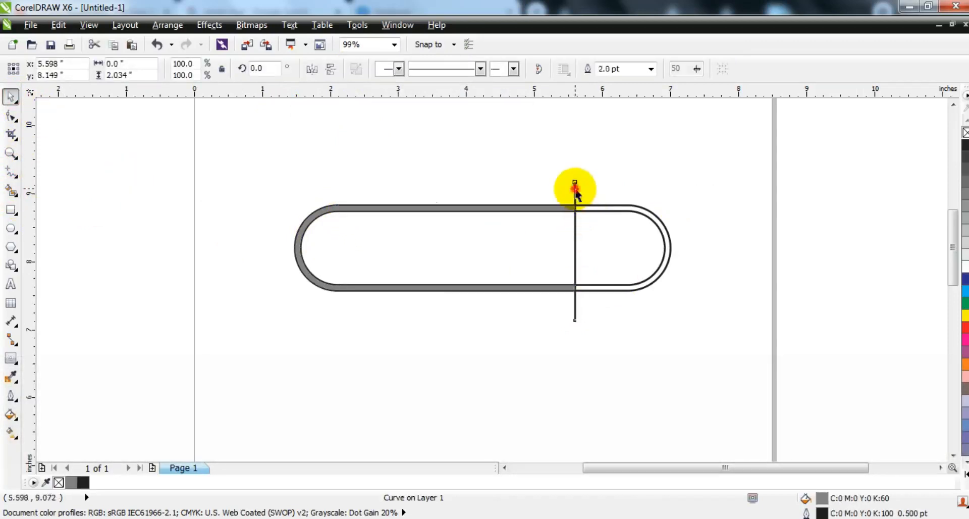
left_click(575, 188)
key("Delete")
left_click(591, 206)
key("Delete")
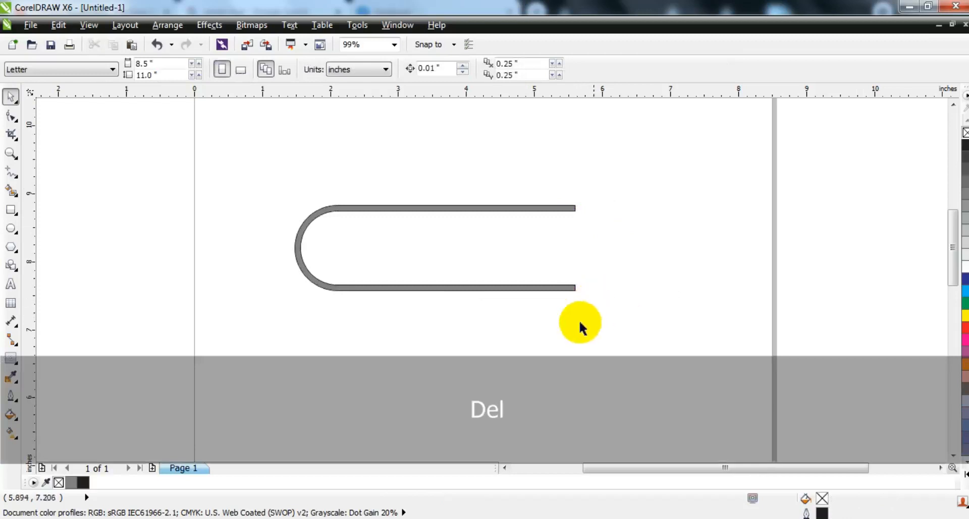
- Turn on object snapping, duplicate the U-shaped band directly below, and mirror the copy horizontally to form the right bend
left_click(525, 287)
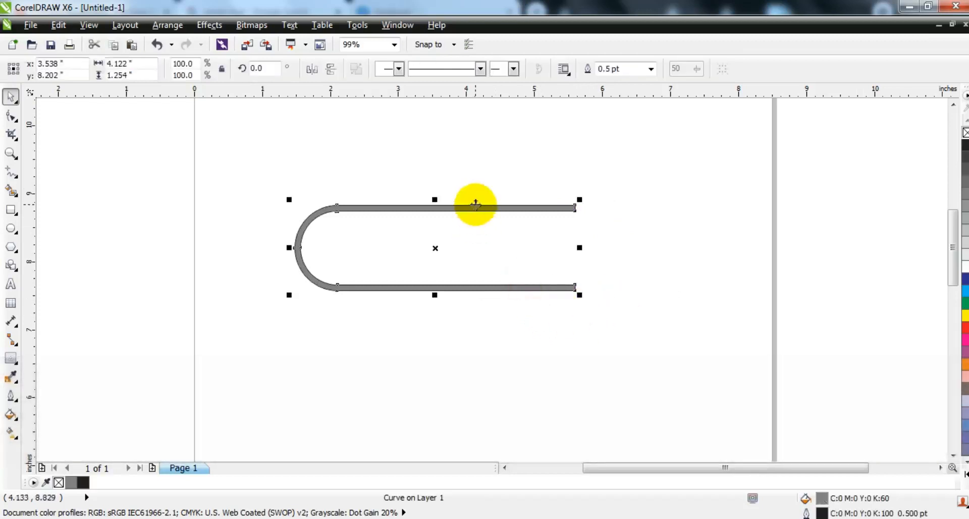
left_click(453, 45)
left_click(423, 133)
left_click_drag(396, 210, 386, 285)
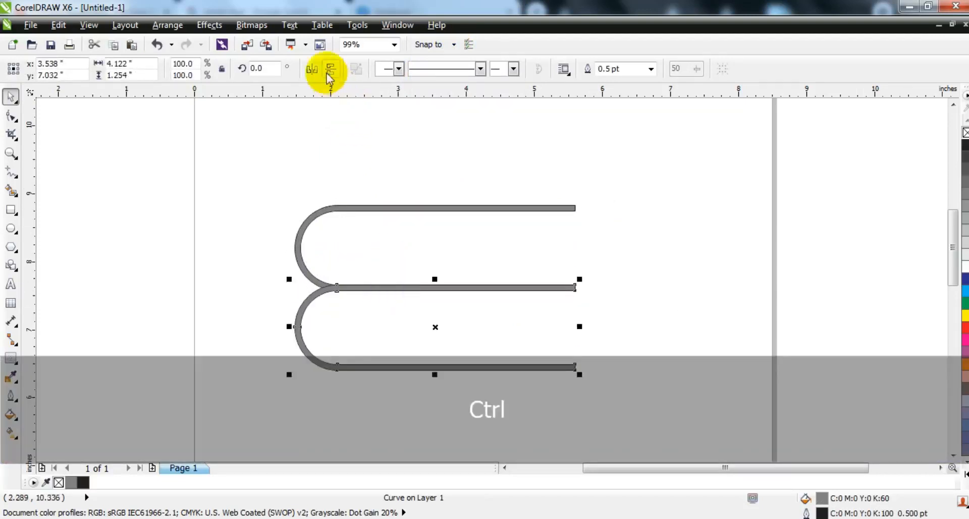
left_click(313, 68)
left_click_drag(562, 300, 641, 299)
- Move both bands up the page and duplicate the left bend below the right bend to continue the serpentine
left_click_drag(670, 184, 274, 393)
left_click_drag(431, 285, 435, 219)
left_click(435, 374)
left_click_drag(612, 305, 628, 305)
left_click(571, 347)
left_click_drag(355, 222, 341, 378)
left_click(634, 378)
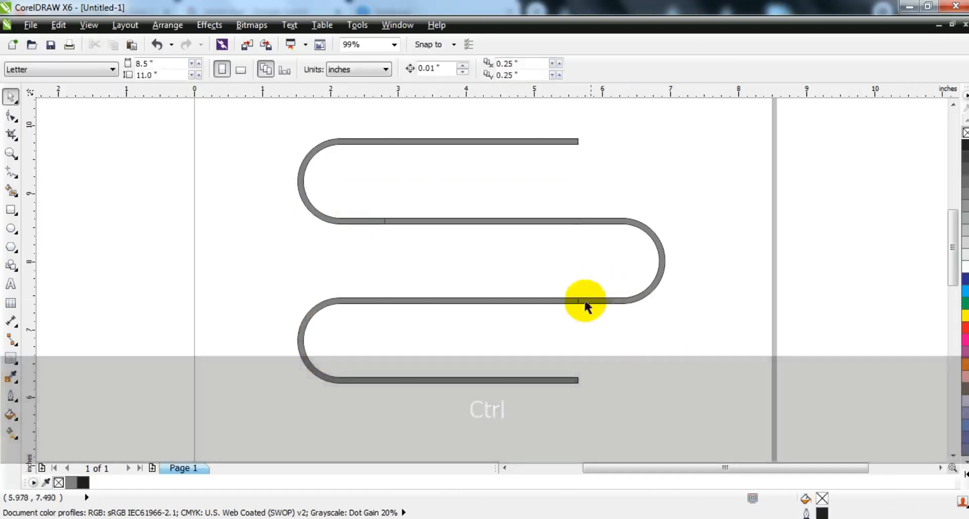
- Extend the serpentine downward with a copy of the right bend and a horizontally mirrored copy snapped beneath it
left_click_drag(627, 227, 618, 383)
scroll(585, 312, "down", 2)
left_click_drag(552, 249, 553, 308)
left_click(312, 69)
left_click_drag(443, 256, 437, 242)
left_click_drag(443, 290, 413, 291)
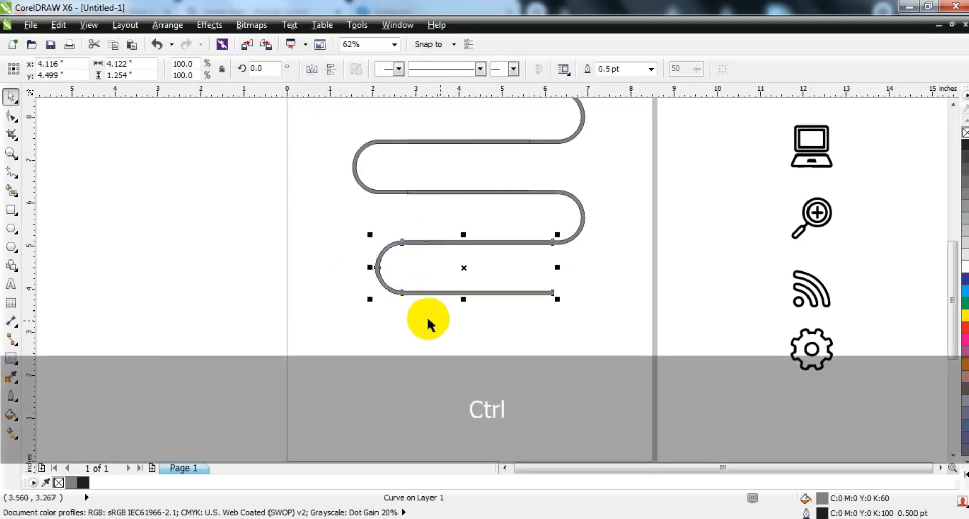
- Trim off the lower half of the bottom left bend with a rectangle about 6.55 × 1.85 inches, then delete the rectangle
left_click(11, 209)
left_click_drag(594, 347, 313, 267)
left_click(11, 95)
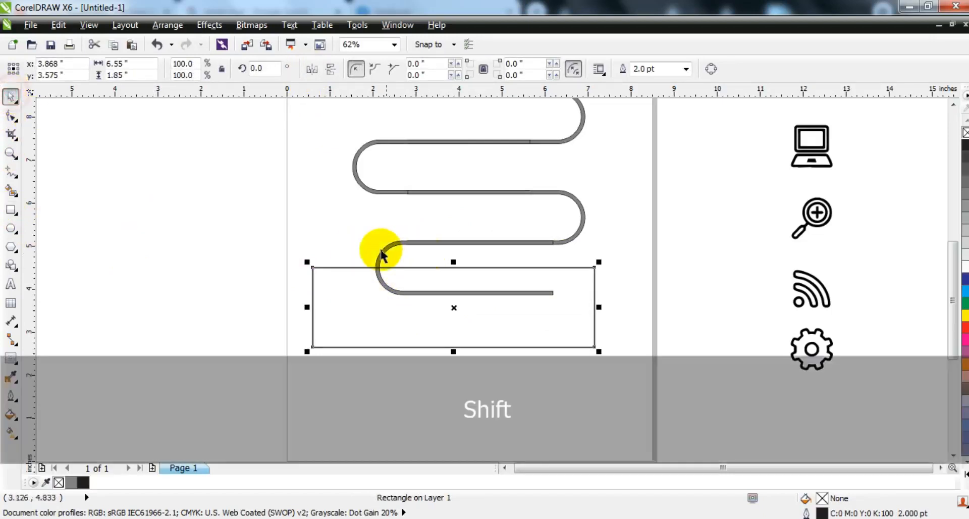
left_click(381, 249, "shift")
left_click(461, 67)
left_click(237, 252)
left_click(479, 342)
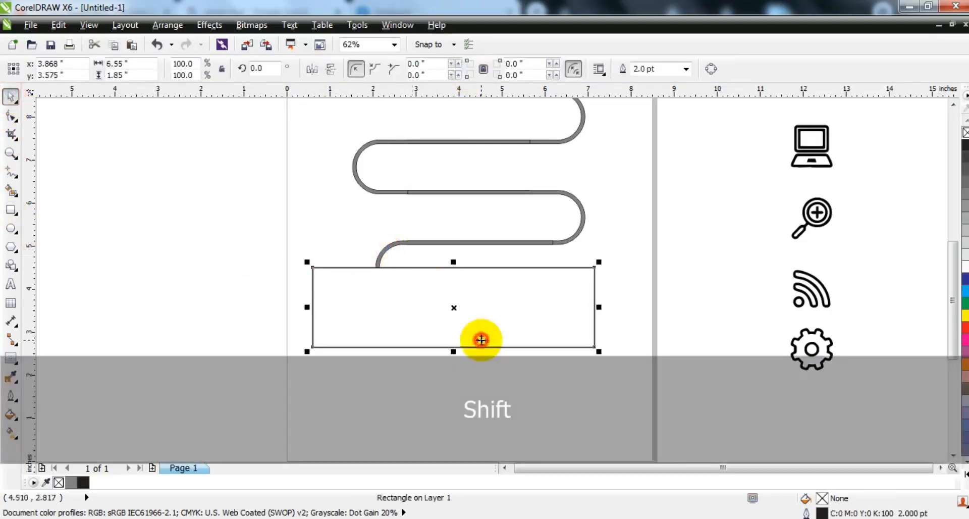
key("Delete")
- Copy the trimmed bottom end piece to the top of the serpentine, mirrored horizontally and vertically
key("F4")
key("Escape")
left_click_drag(285, 323, 306, 129)
left_click(311, 70)
left_click(327, 72)
left_click_drag(396, 153, 397, 118)
key("F3")
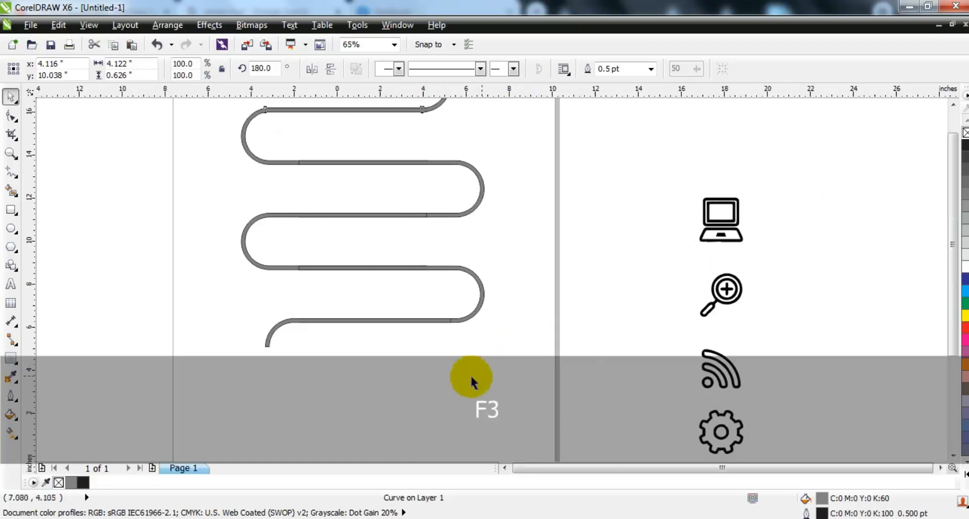
key("Escape")
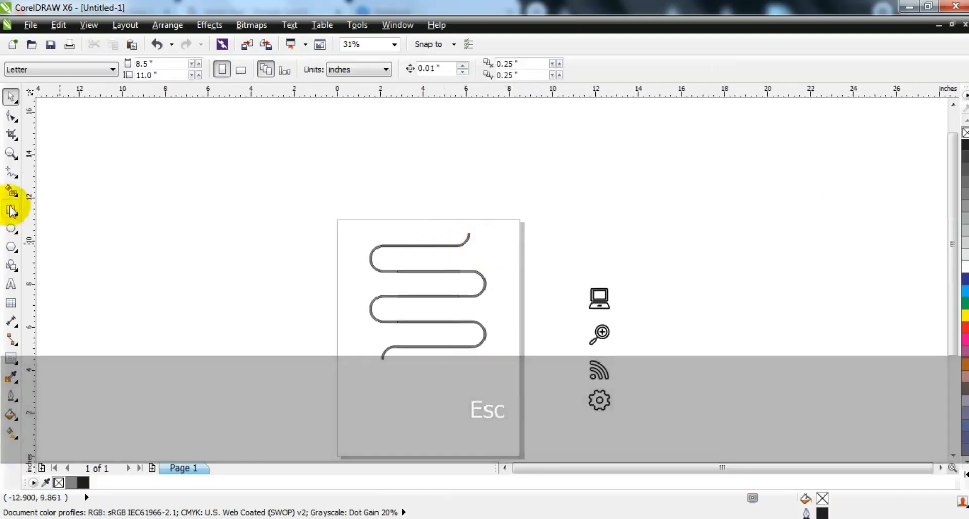
- Shorten the straight ends of the top left bend and the upper end piece, and shift the end piece left along the path
left_click(11, 152)
left_click_drag(344, 209, 530, 313)
left_click(8, 101)
left_click(294, 220)
left_click(11, 118)
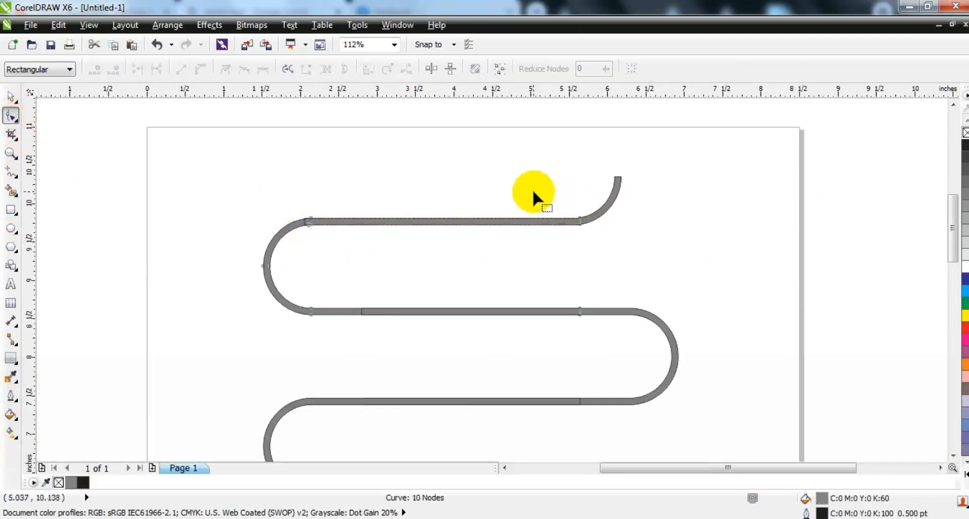
left_click_drag(579, 222, 465, 223)
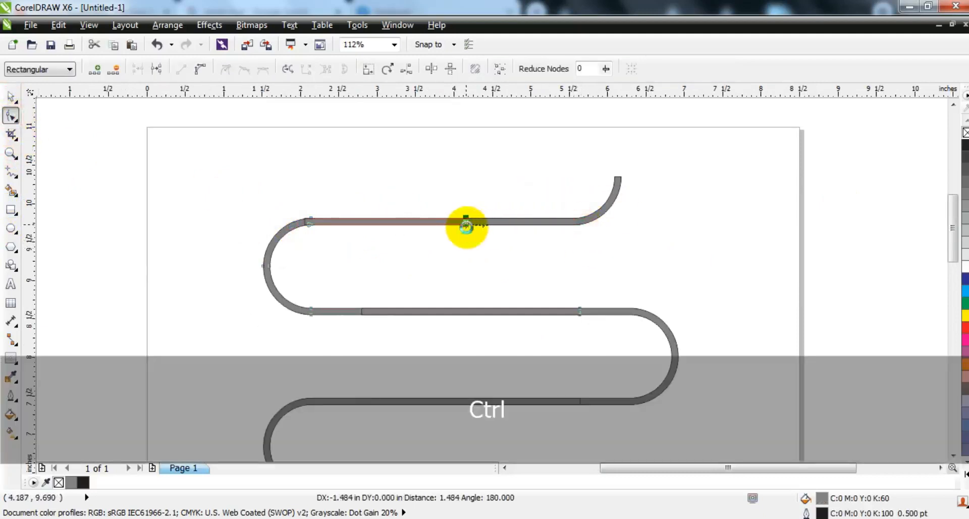
left_click(512, 218)
left_click_drag(308, 223, 430, 227)
left_click(11, 97)
left_click_drag(580, 221, 541, 214)
left_click(601, 227)
- Select all the serpentine pieces and weld them into one curve
key("F3")
key("F3")
key("Escape")
left_click_drag(310, 202, 426, 342)
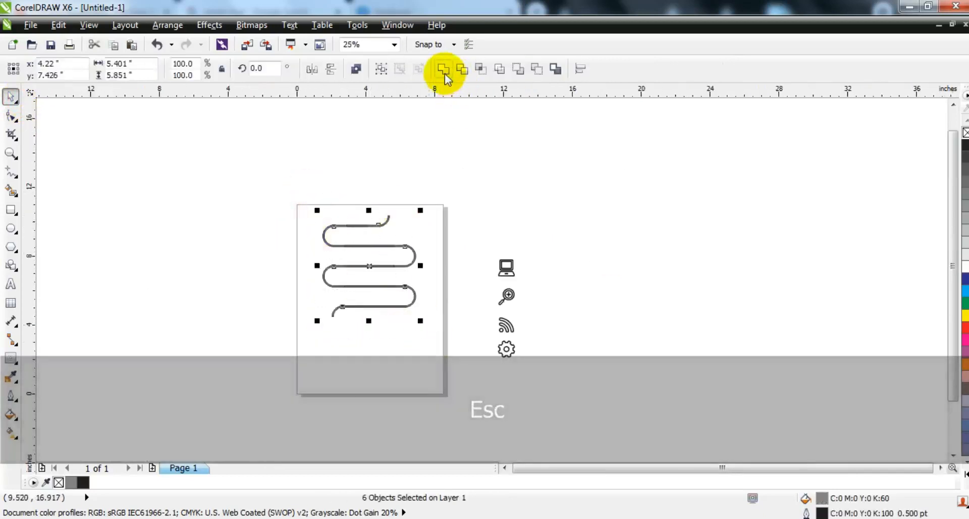
left_click(444, 70)
- Enlarge the welded serpentine to about 108.5% and move it down on the page
left_click_drag(318, 319, 310, 329)
left_click_drag(372, 315, 374, 331)
left_click(487, 401)
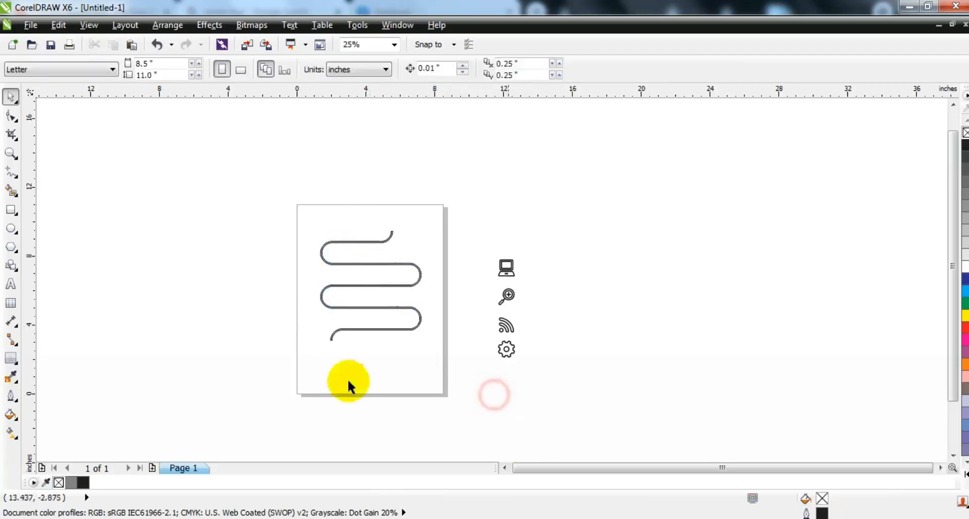
- Draw a rectangle about 8.43 × 11.02 inches covering the whole page
left_click(10, 153)
left_click_drag(280, 185, 530, 403)
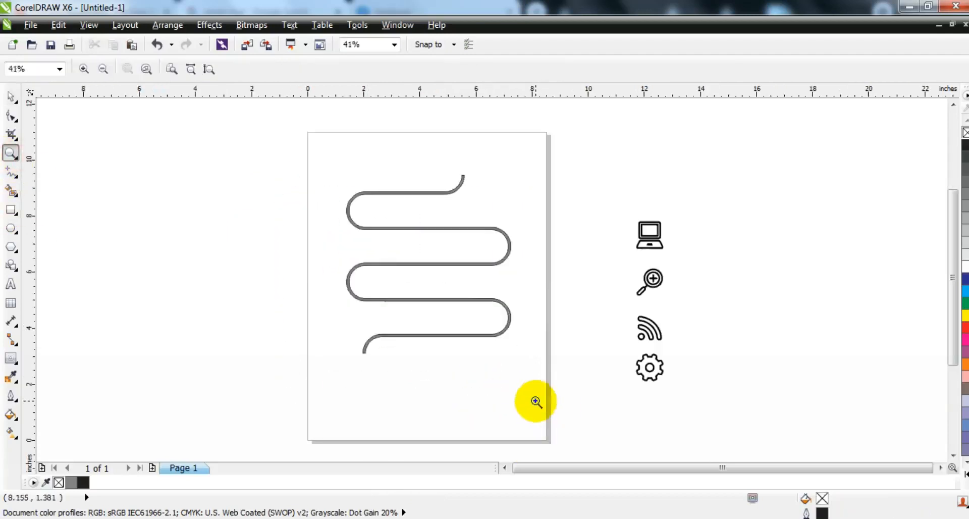
left_click(11, 210)
left_click_drag(309, 133, 545, 442)
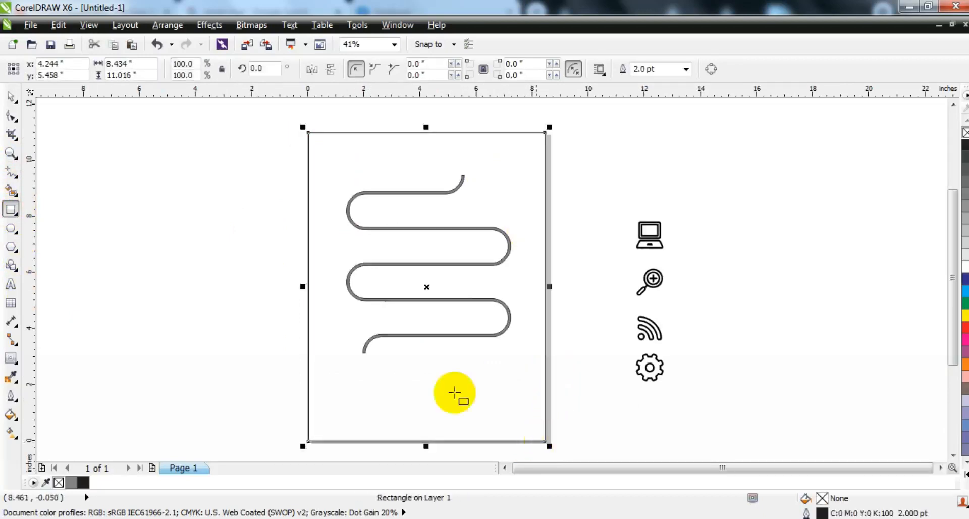
- Fill the page-sized rectangle with C100 M100 Y100 K100 black and send it behind the serpentine
left_click(11, 96)
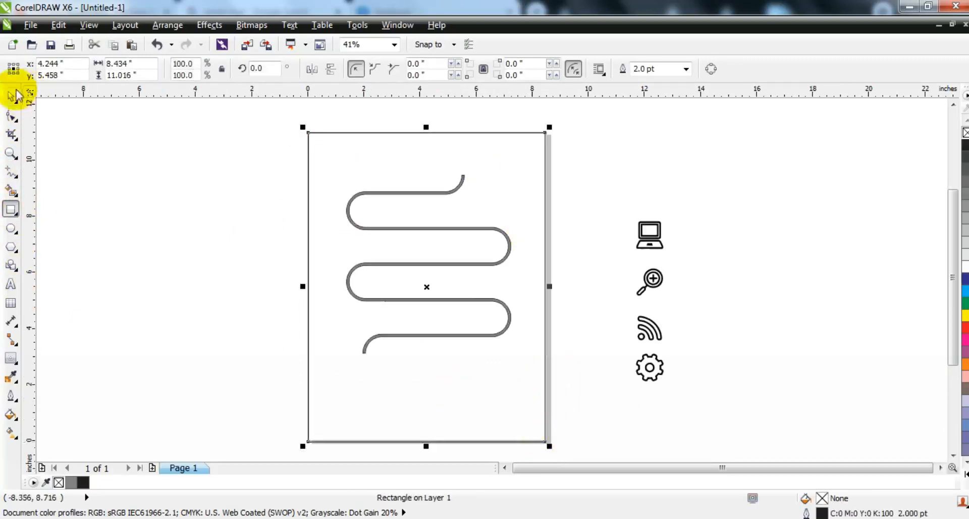
left_click(964, 484)
left_click(963, 132)
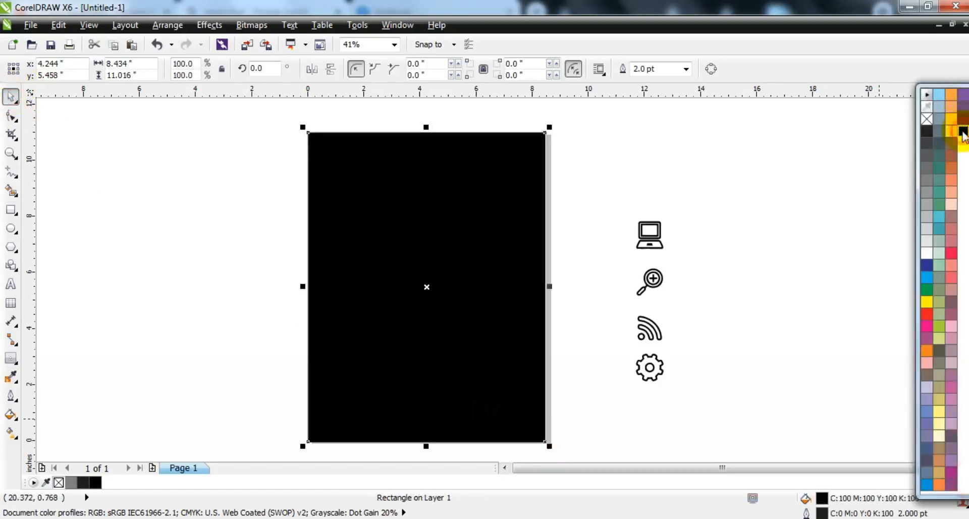
key("shift+Page_Down")
key("Escape")
- Give the serpentine curve a white fill and remove its outline
left_click(501, 266)
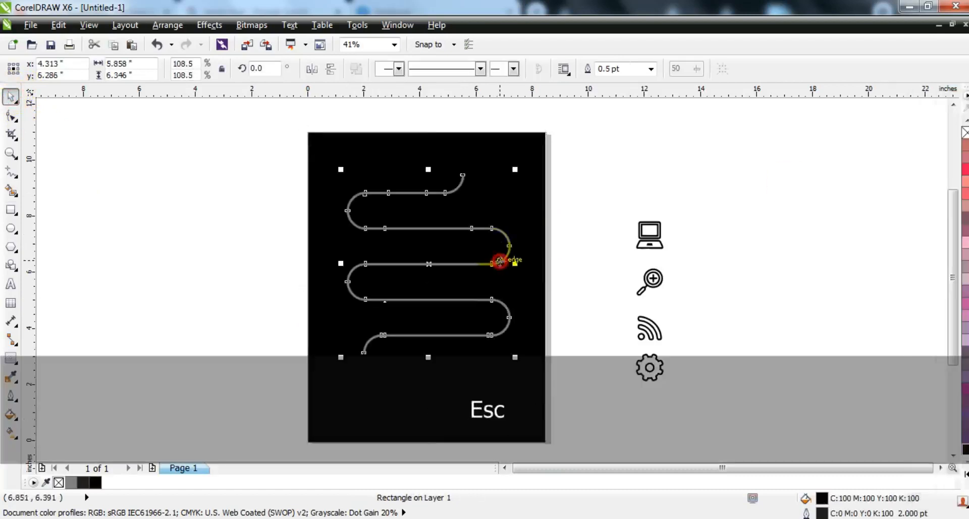
left_click(963, 479)
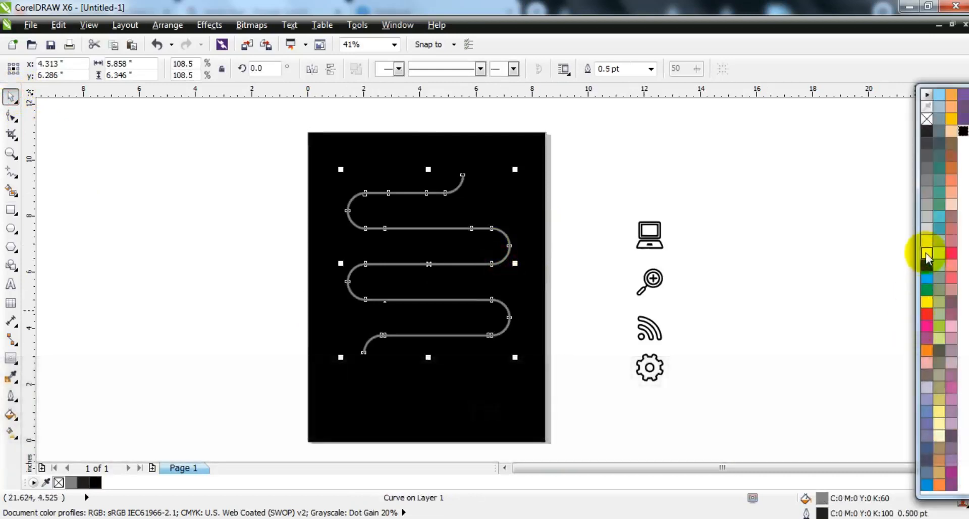
left_click(926, 252)
right_click(925, 120)
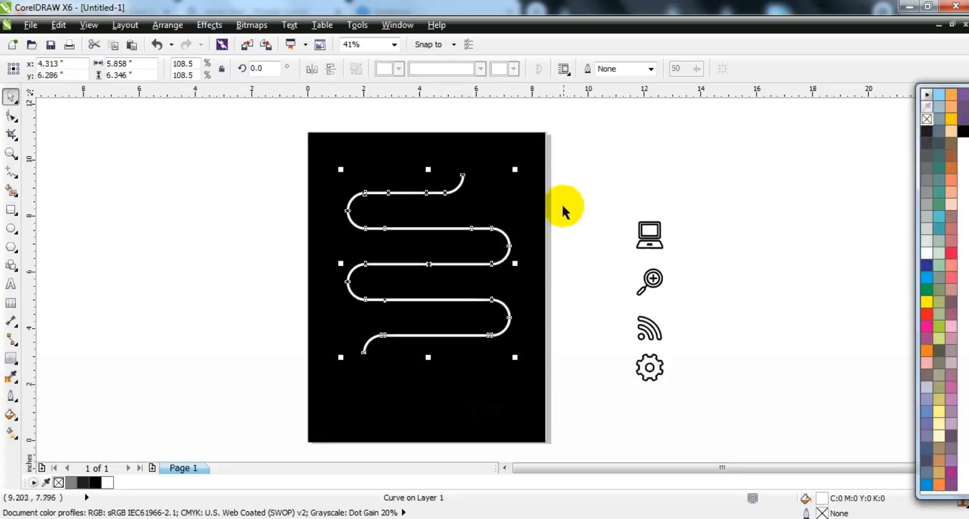
- Enlarge the serpentine from its centre to 125% and move it straight down about 0.8 inch
left_click_drag(514, 169, 536, 157)
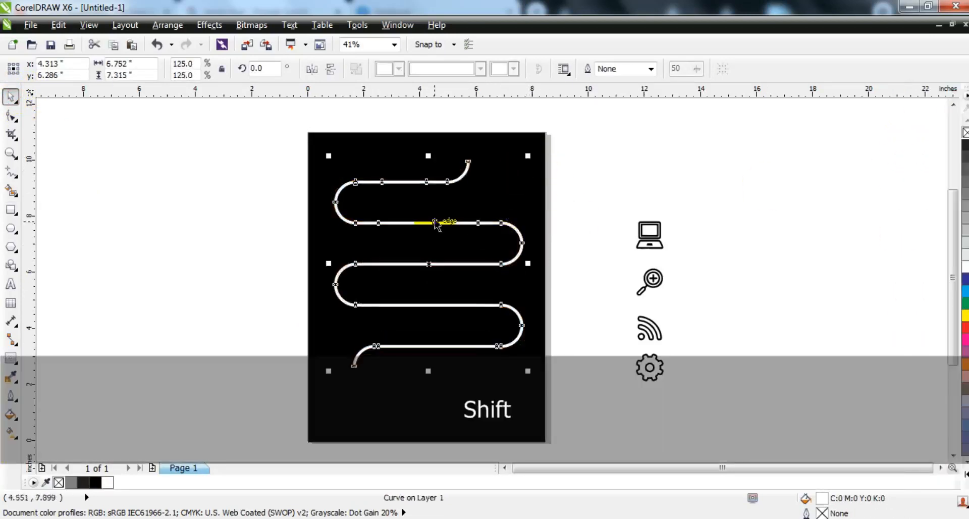
left_click_drag(434, 223, 453, 247)
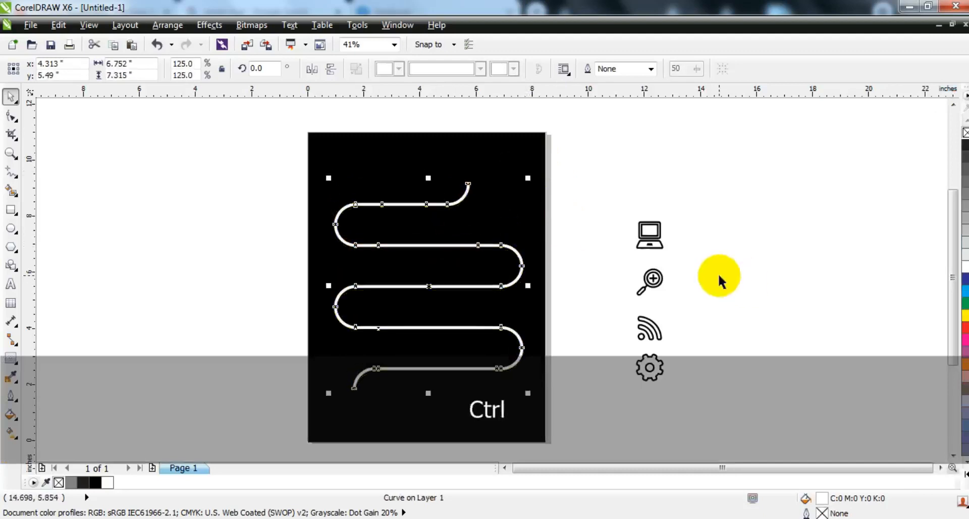
- Add artistic text with the numbers 01, 02, 03 and 04 on separate lines in the empty area beside the page
left_click(718, 274)
left_click(11, 284)
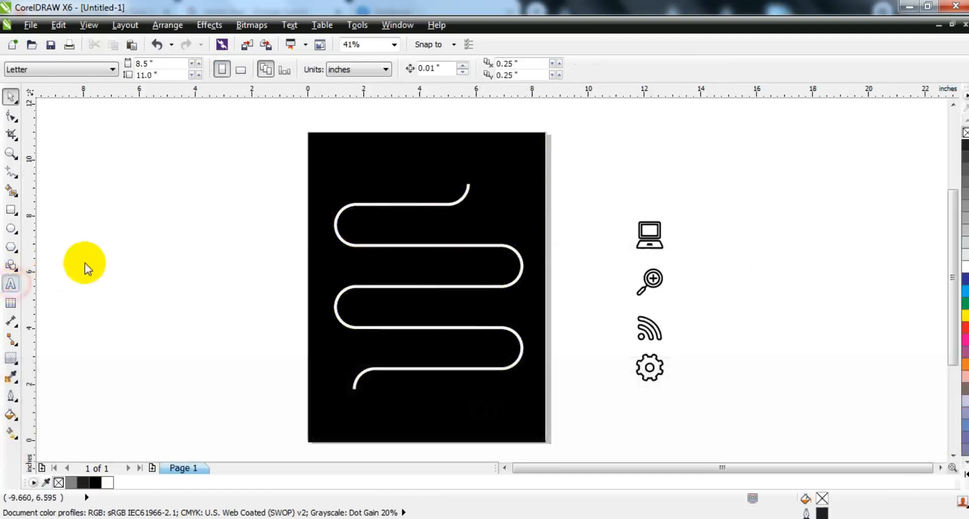
left_click(85, 264)
type("01")
key("Return")
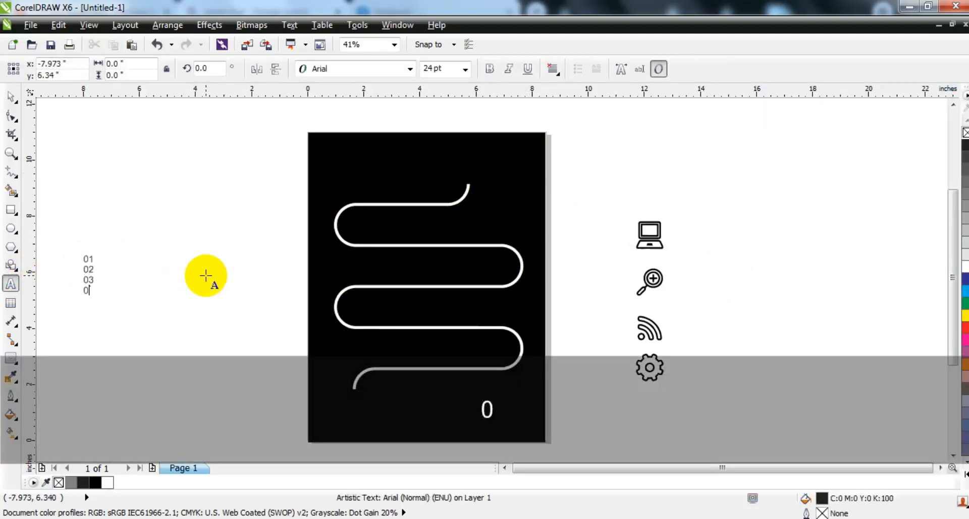
key("ctrl+space")
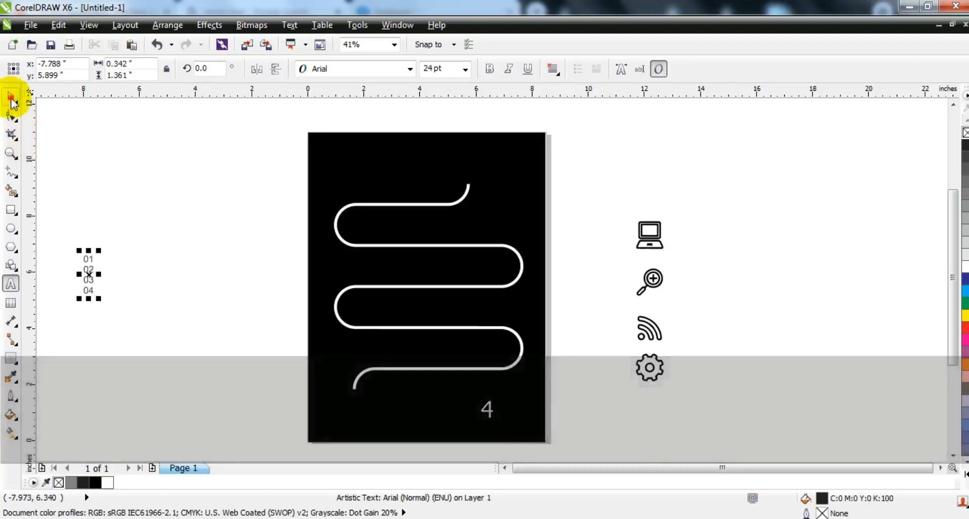
- Set the number text in Coolvetica Condensed Rg at about 67 pt, place it inside the serpentine's left half and fill it white
left_click(409, 69)
left_click(324, 124)
left_click_drag(91, 297, 373, 293)
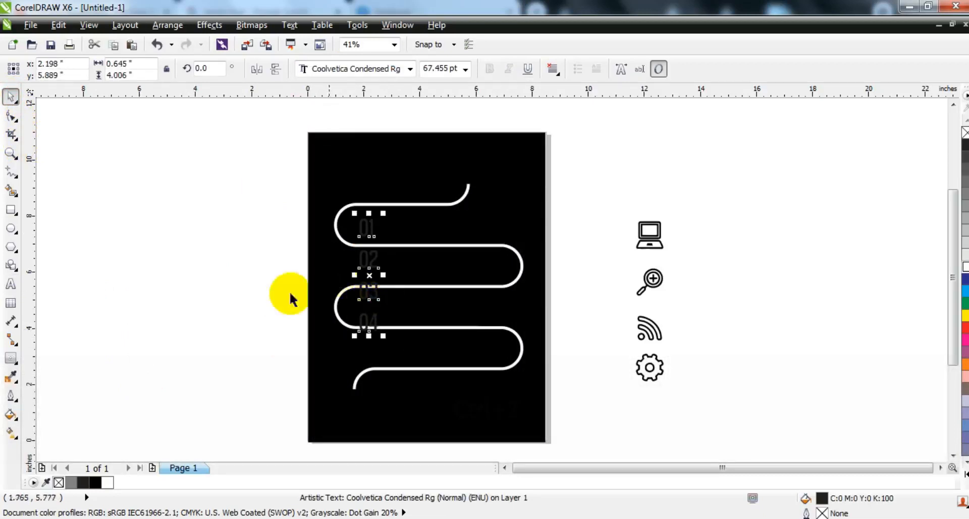
left_click(964, 268)
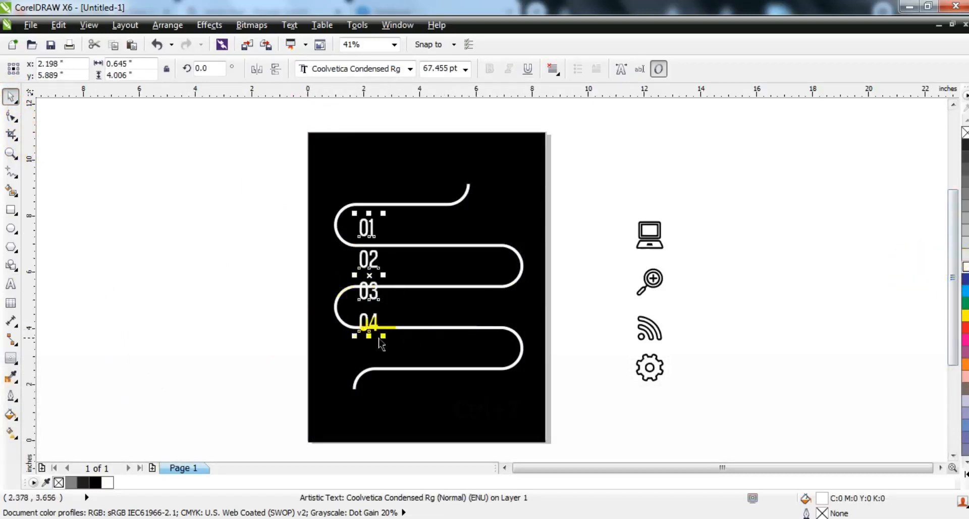
- Enlarge the number text to about 83 pt and adjust its line spacing so each number sits in its own row of the serpentine
left_click_drag(381, 335, 402, 363)
left_click_drag(377, 228, 392, 228)
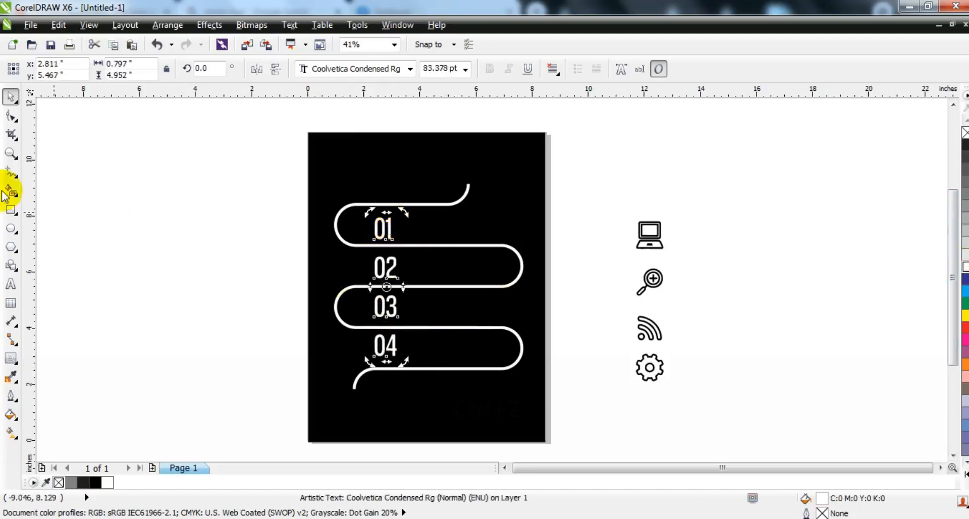
left_click(11, 119)
left_click_drag(370, 361, 370, 364)
left_click(10, 97)
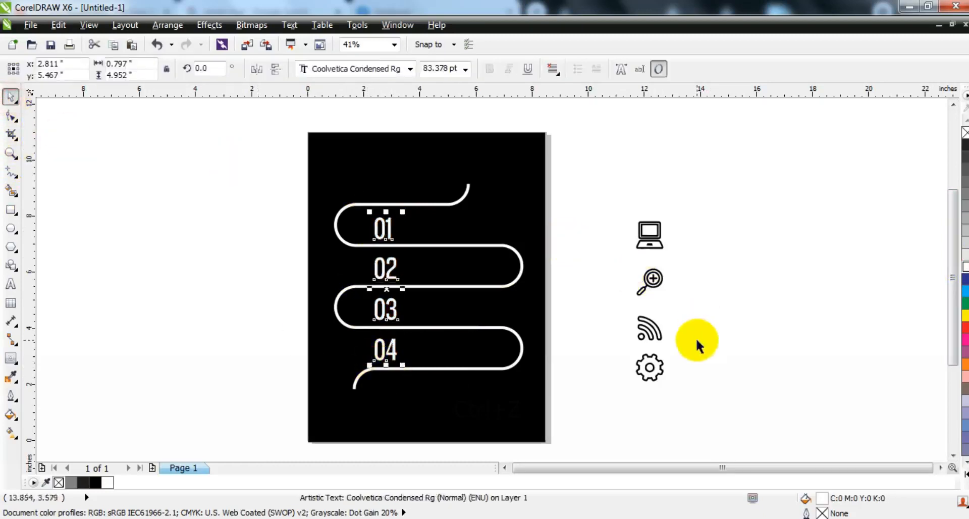
key("Up")
key("Up")
- Fill the four icons with yellow C0 M20 Y100 K0 and fit them beside the numbers at about 0.74 × 4.29 inches overall
left_click_drag(712, 199, 595, 397)
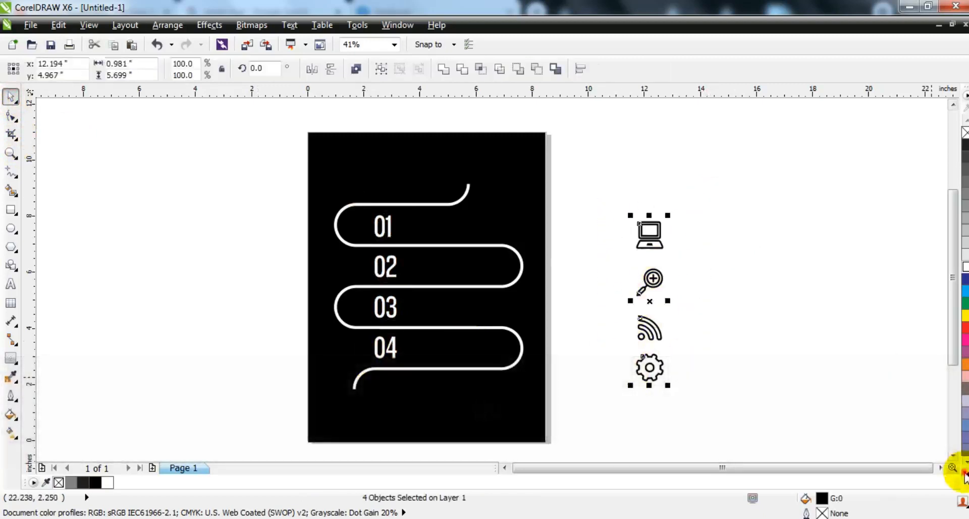
left_click(964, 474)
left_click(951, 127)
left_click_drag(644, 271, 350, 265)
left_click_drag(333, 378, 355, 353)
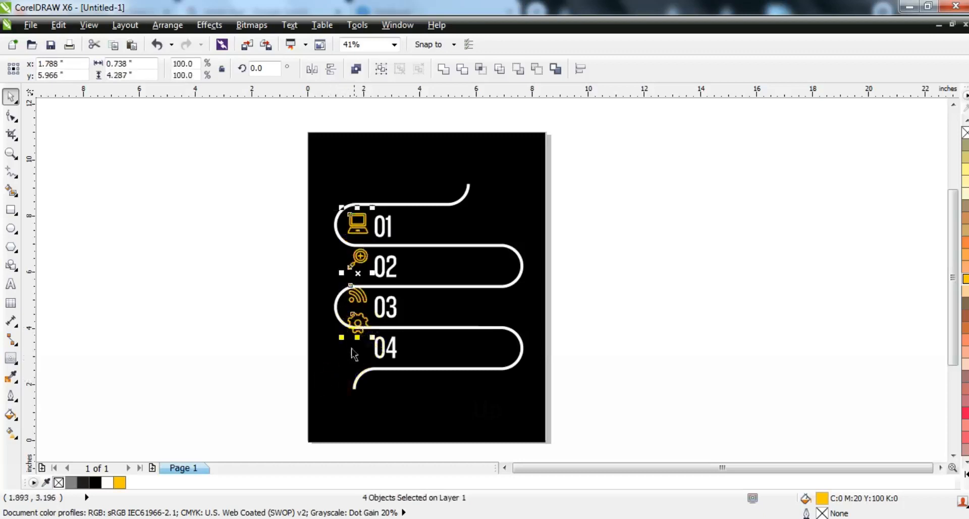
- With Snap to Objects toggled, shrink the icon column to about 0.72 × 4.2 inches and align each icon with its number
left_click(454, 44)
left_click(421, 128)
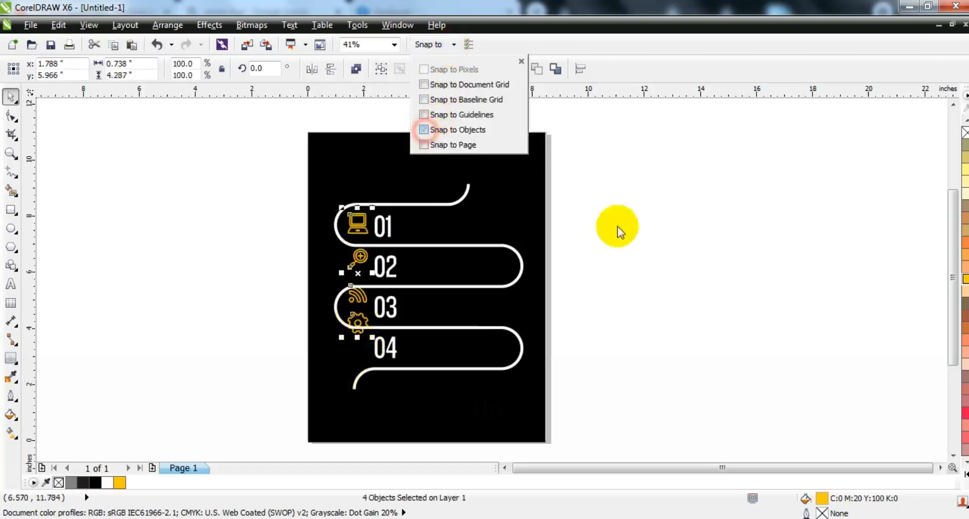
left_click(616, 227)
left_click_drag(241, 179, 371, 349)
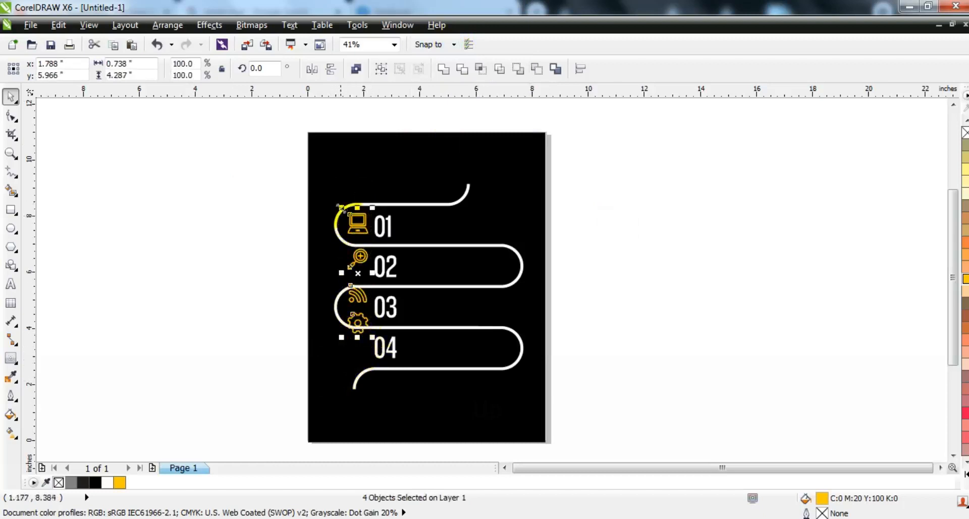
mouse_move(341, 208)
left_mouse_down()
mouse_move(346, 215)
mouse_move(341, 209)
left_mouse_up()
left_click(272, 293)
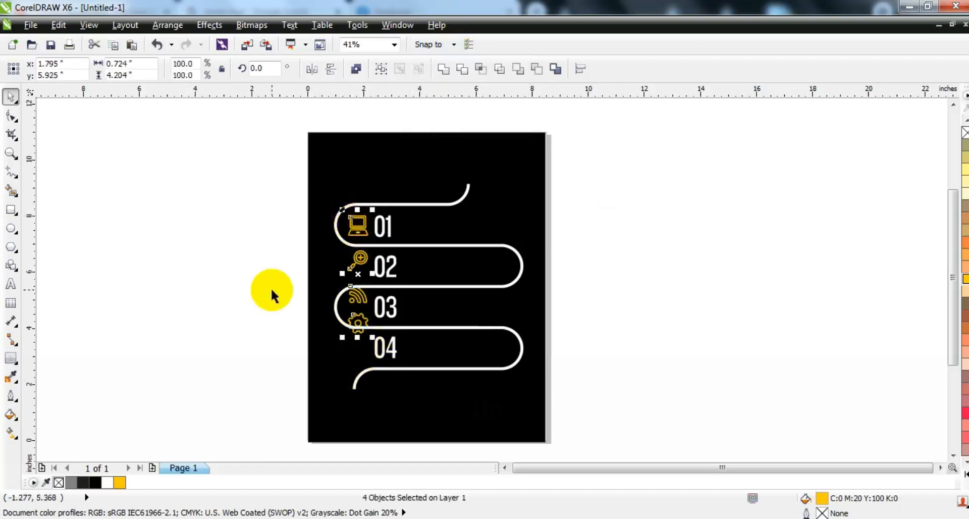
left_click_drag(360, 338, 357, 353)
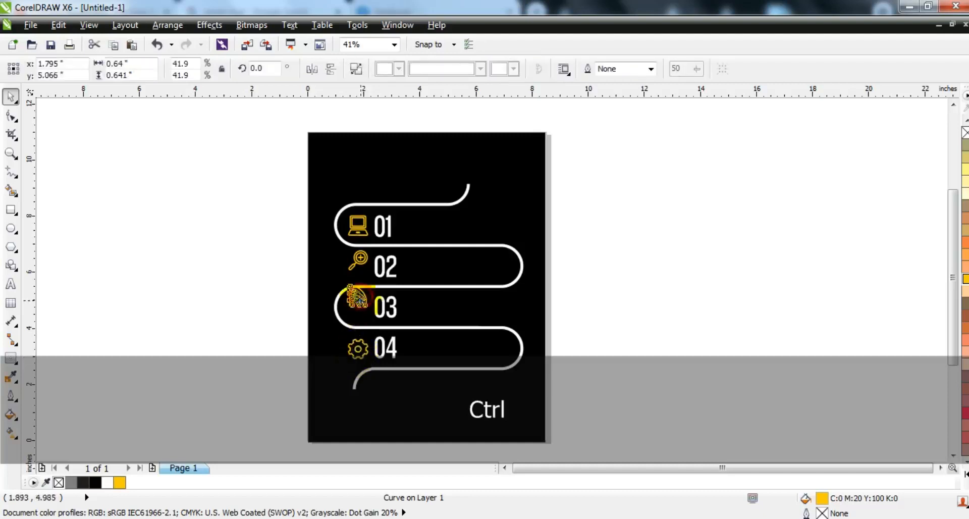
- Paste the four white Arial paragraph blocks and place them beside numbers 01 to 04 inside the serpentine
key("ctrl+v")
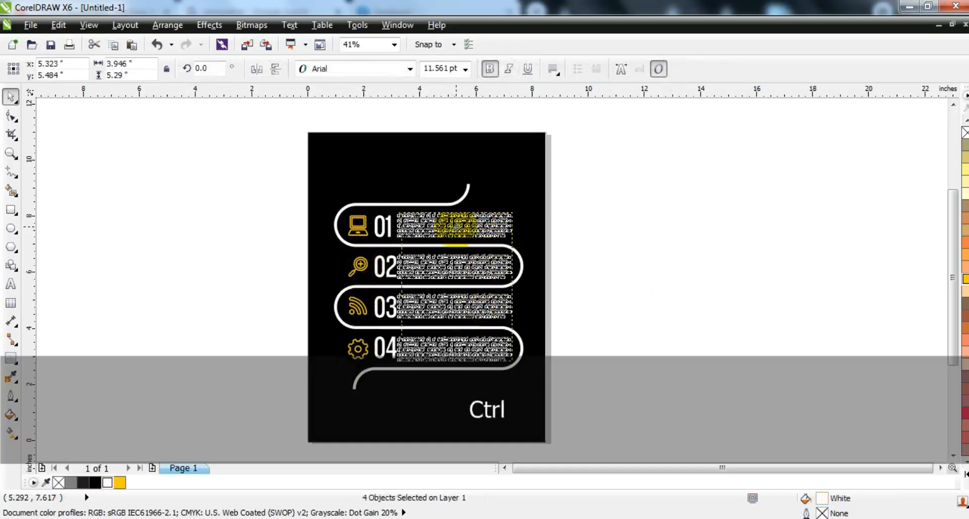
left_click(615, 247)
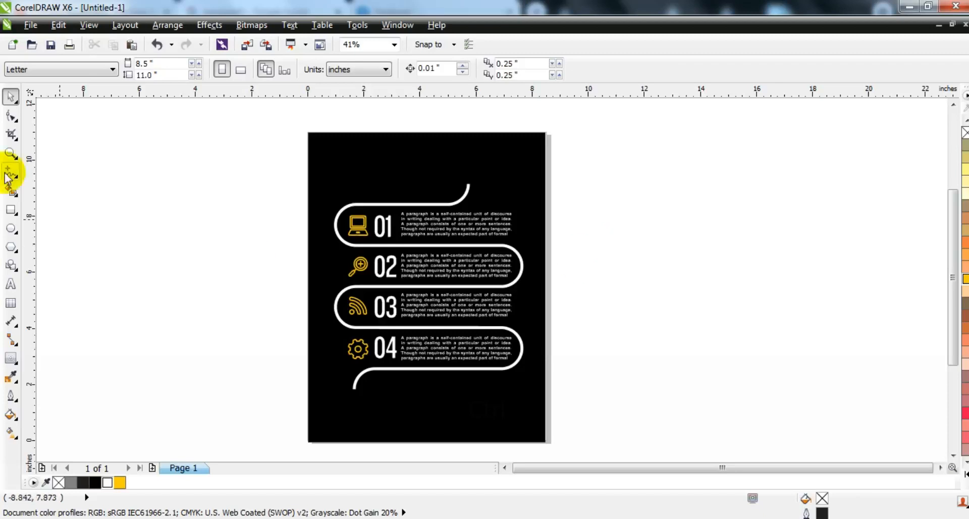
- Draw a square about 0.51 inch wide over the serpentine's lower end and round its corners to about 0.03 inch
left_click(11, 152)
left_click_drag(269, 323, 492, 451)
scroll(391, 335, "up", 2)
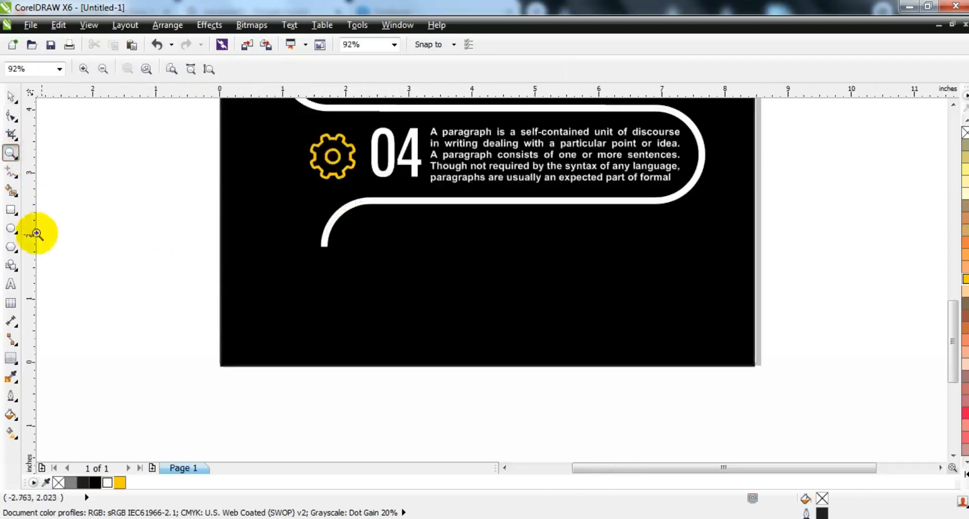
left_click(10, 209)
left_click_drag(308, 237, 334, 269)
left_click(11, 116)
key("shift+F2")
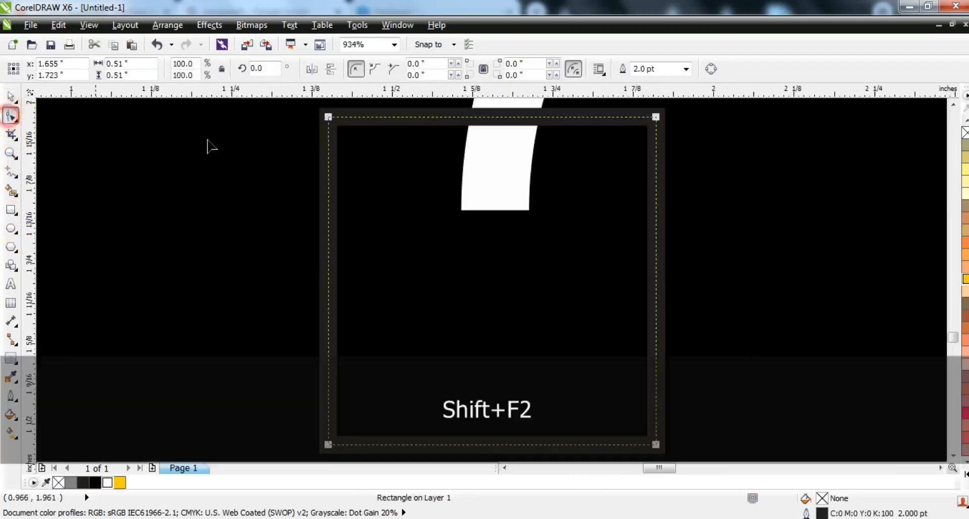
left_click_drag(328, 117, 347, 117)
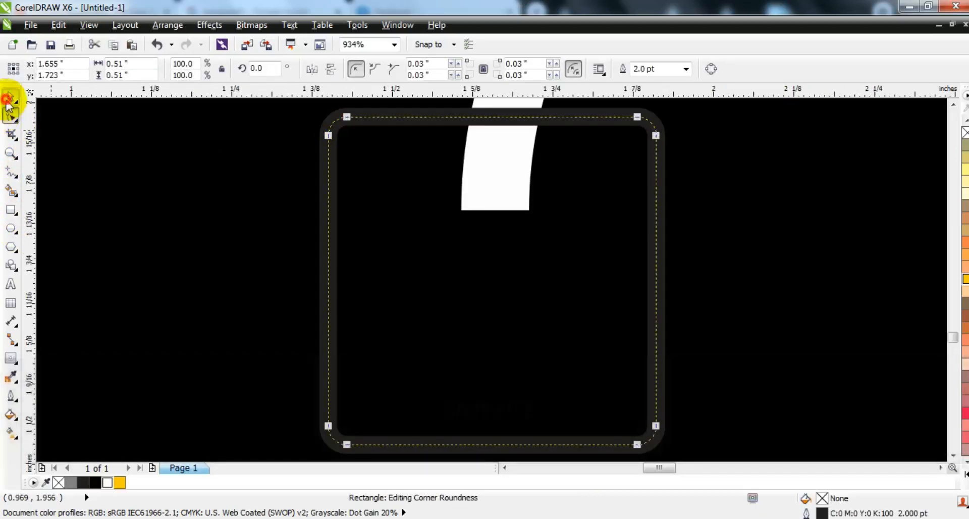
- Fill the rounded square white and add a concentric copy about 0.28 inch wide with a light grey fill
left_click(11, 96)
left_click(112, 480)
left_click_drag(664, 115, 588, 184)
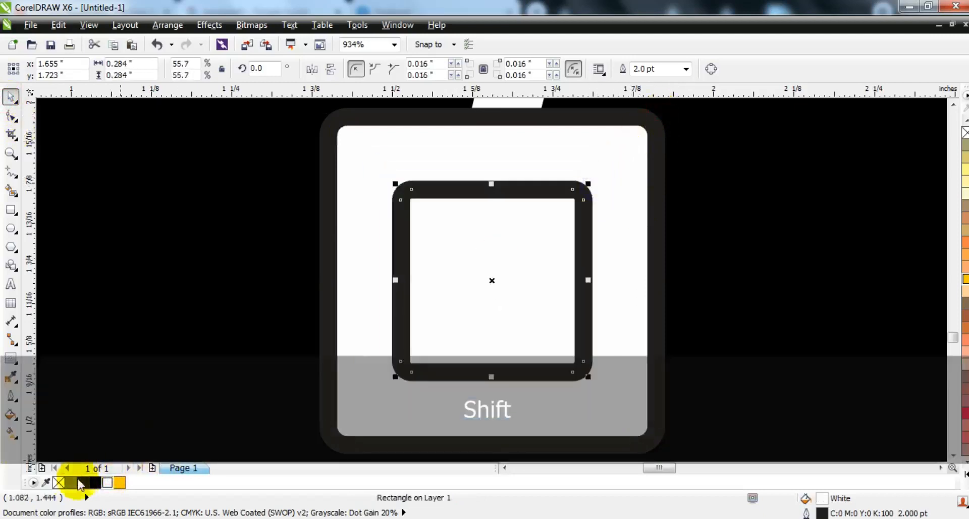
left_click(84, 480)
left_click(965, 474)
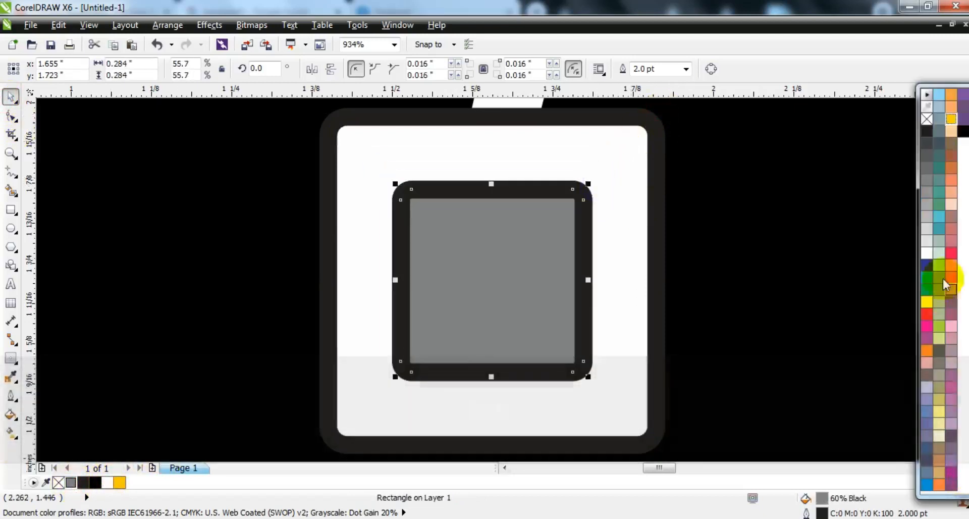
left_click(926, 222)
- Remove the outlines from both rounded squares at the serpentine's lower end
left_click(550, 151, "shift")
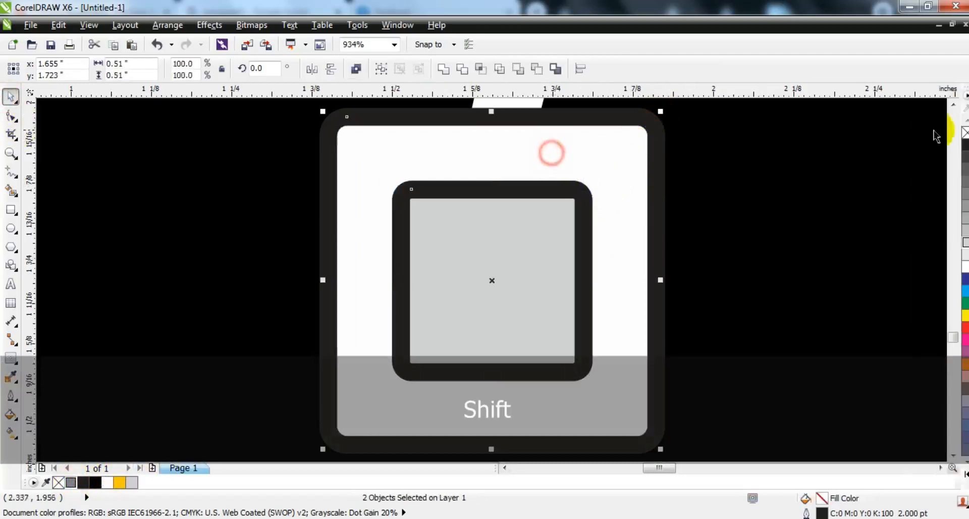
right_click(965, 132)
key("F3")
key("F3")
left_click(529, 307)
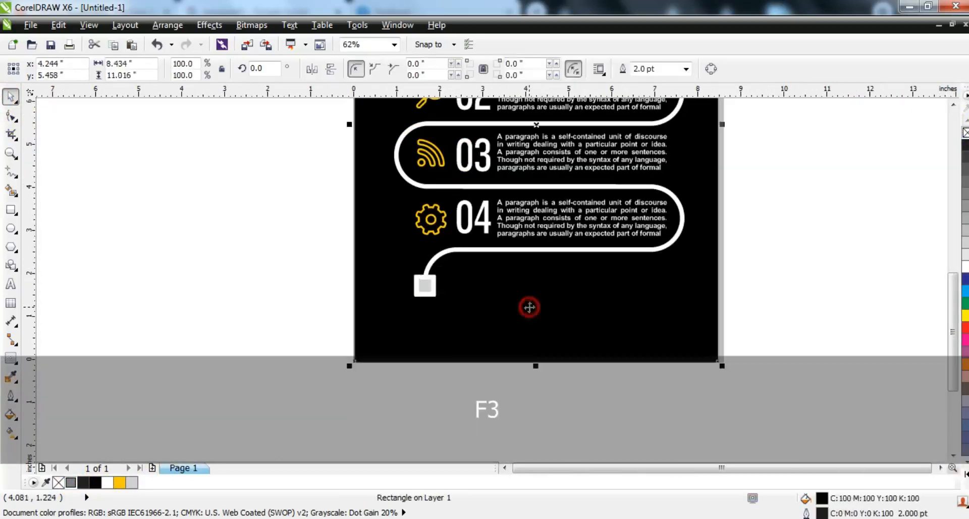